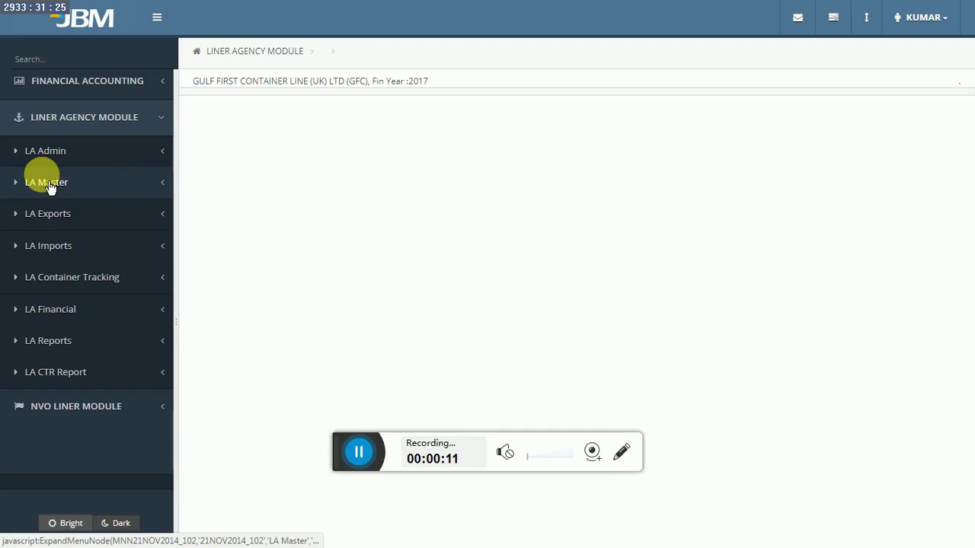
- Open the Container Load List from LA Container Tracking in the Liner Agency Module and start a new record
{"action": "left_click", "coordinate": [19, 124]}
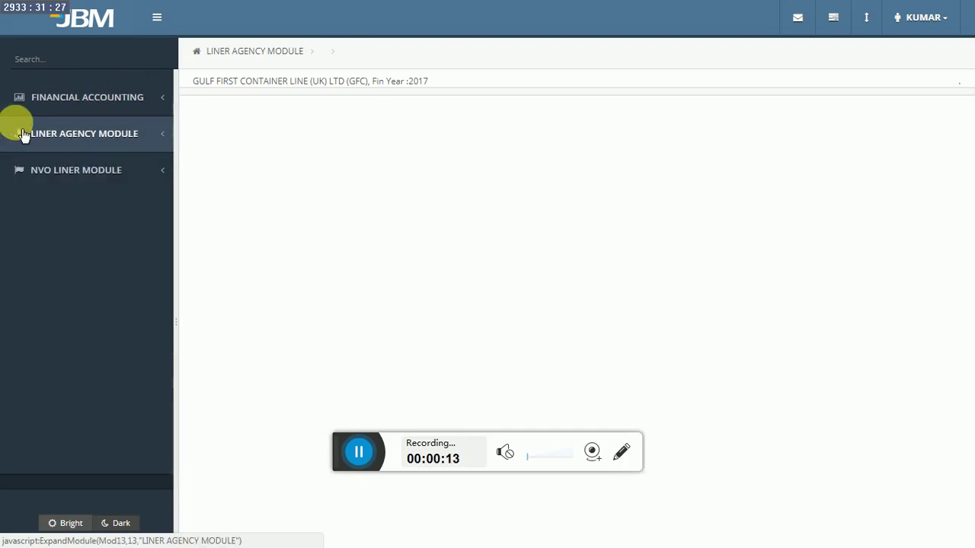
{"action": "left_click", "coordinate": [23, 135]}
{"action": "left_click", "coordinate": [78, 299]}
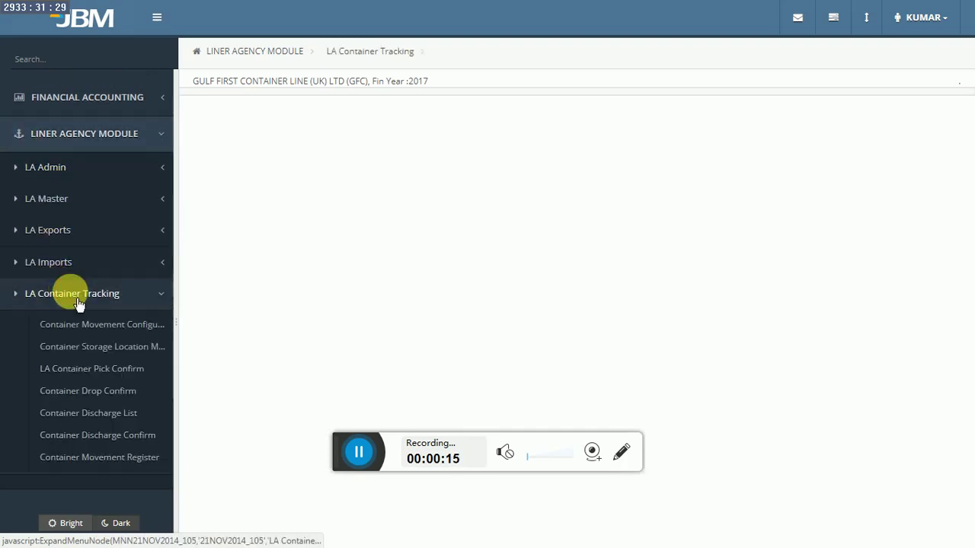
{"action": "scroll", "coordinate": [70, 296], "scroll_direction": "down", "scroll_amount": 4}
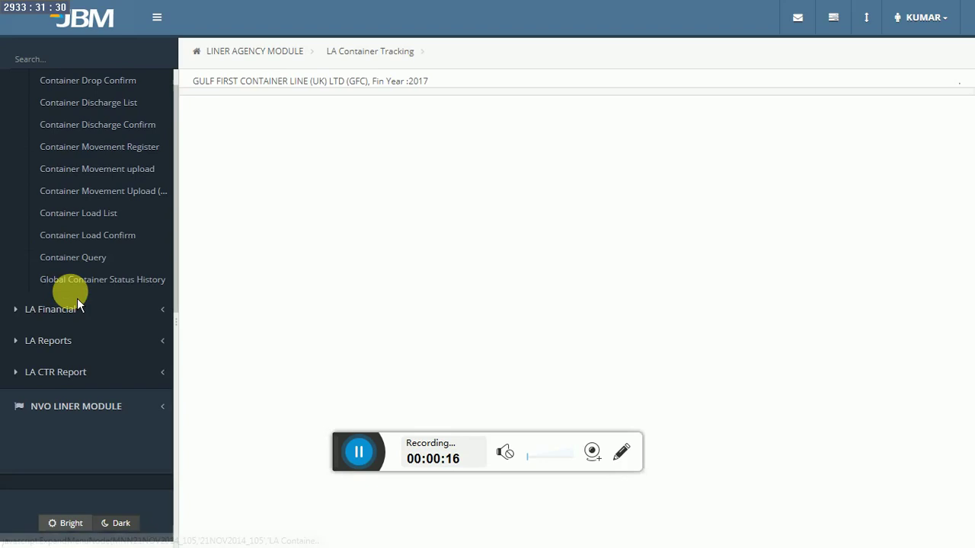
{"action": "left_click", "coordinate": [107, 219]}
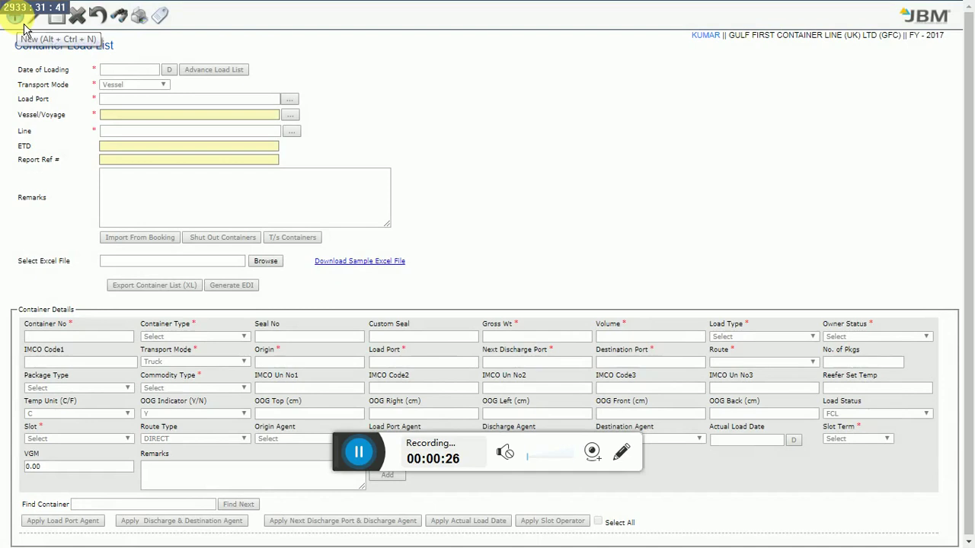
{"action": "left_click", "coordinate": [24, 28]}
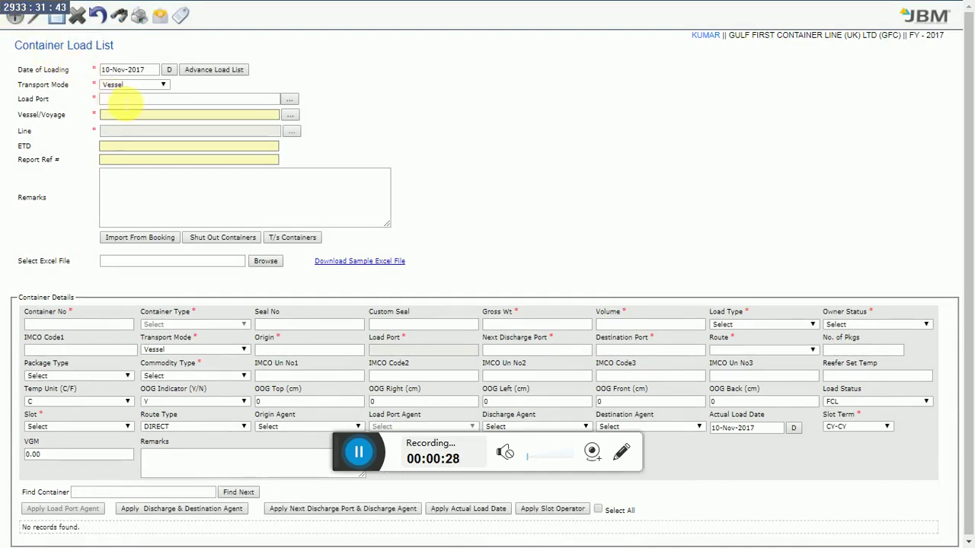
- Set the load port to JEBEL ALI and choose vessel LOTUS MARITIMUS by searching for voyage 0143
{"action": "left_click", "coordinate": [290, 100]}
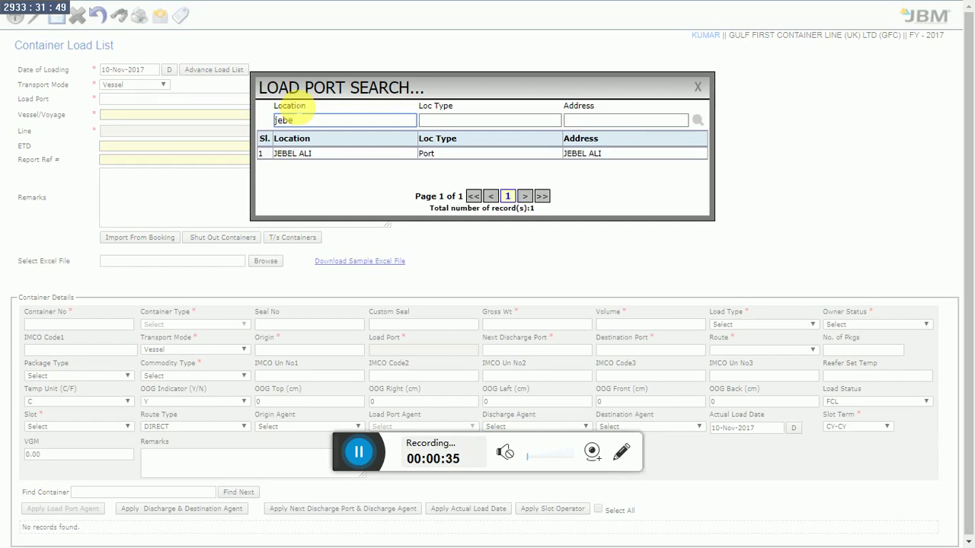
{"action": "left_click", "coordinate": [323, 155]}
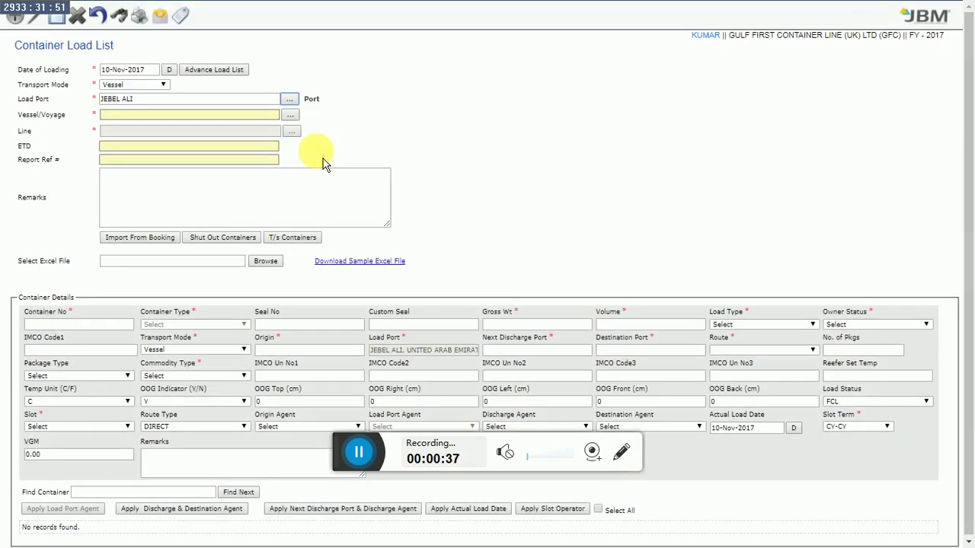
{"action": "left_click", "coordinate": [289, 115]}
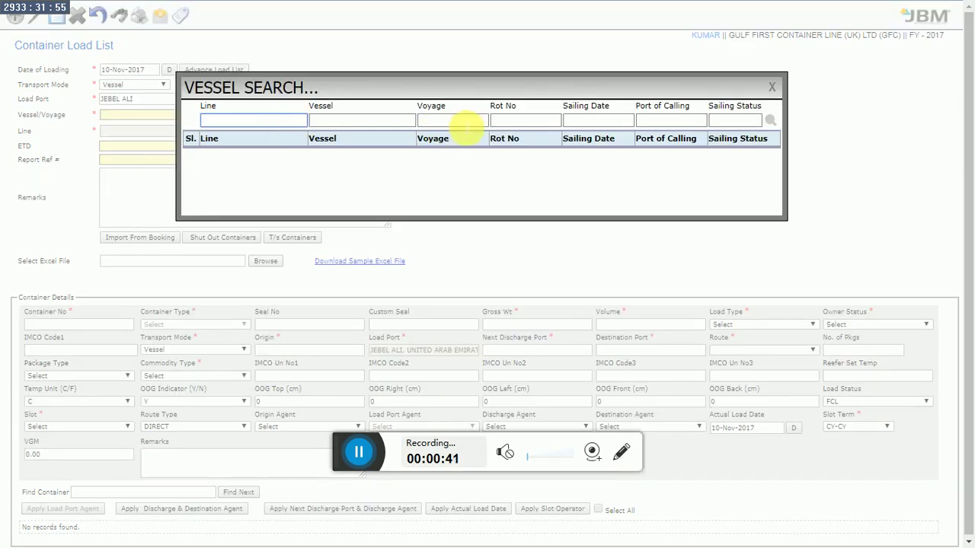
{"action": "left_click", "coordinate": [472, 124]}
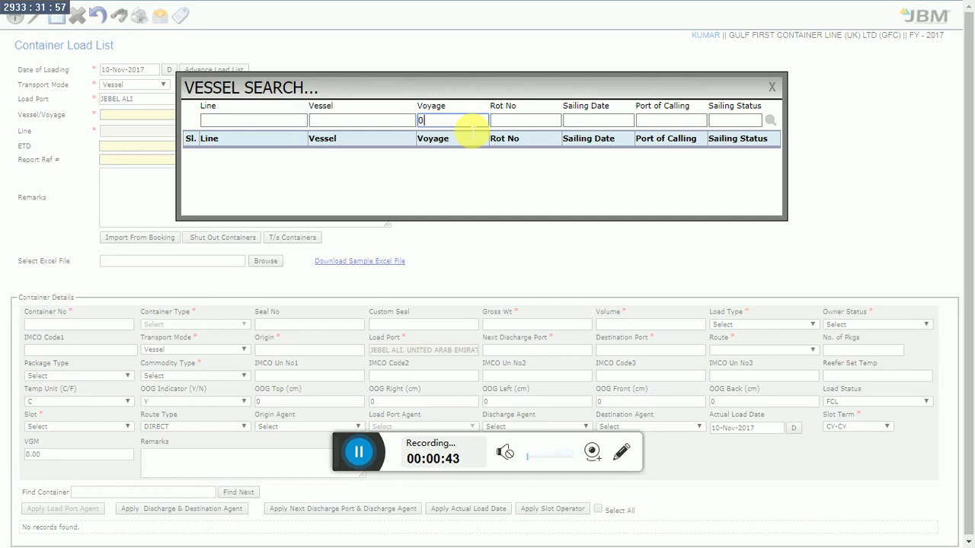
{"action": "key", "text": "Return"}
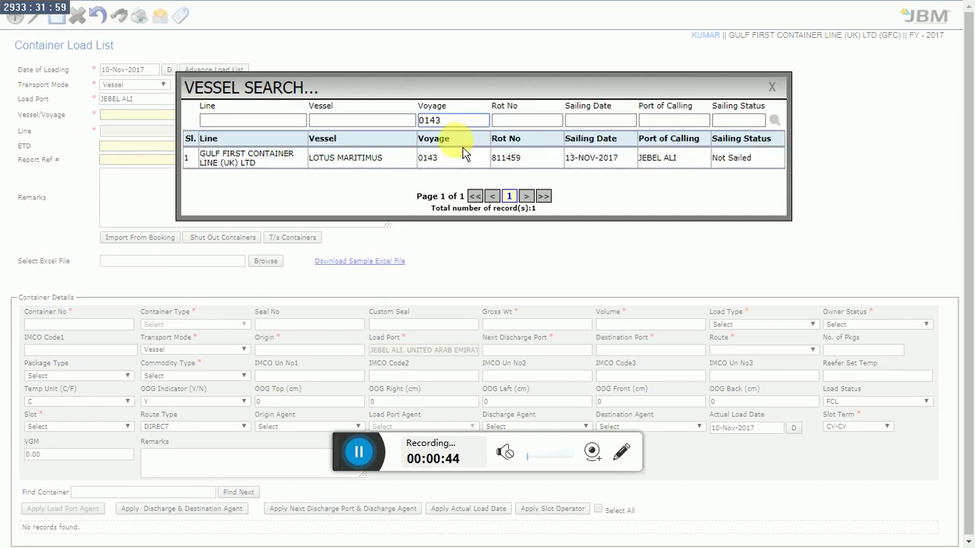
{"action": "left_click", "coordinate": [450, 160]}
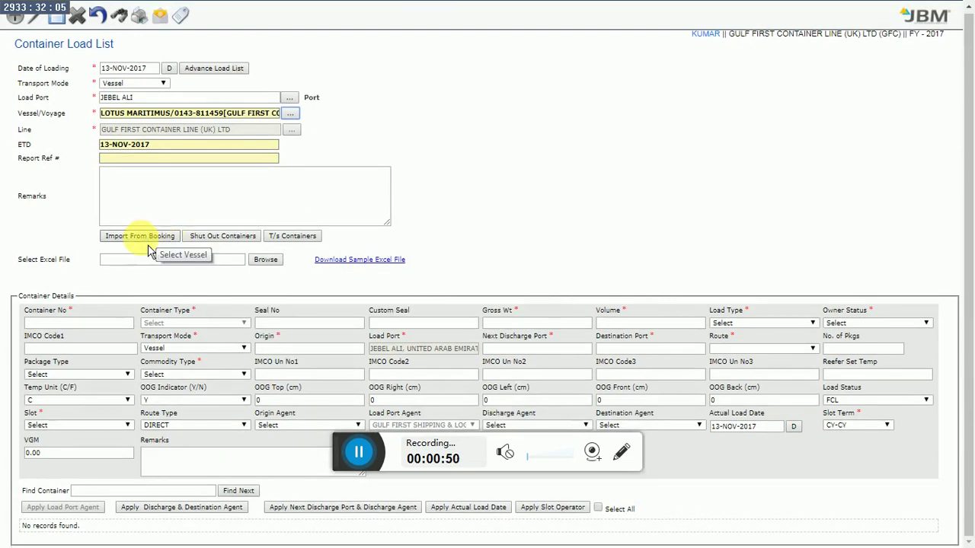
- Import the containers from booking and update the imported container with an actual load date of 13-Nov-2017
{"action": "left_click", "coordinate": [148, 245]}
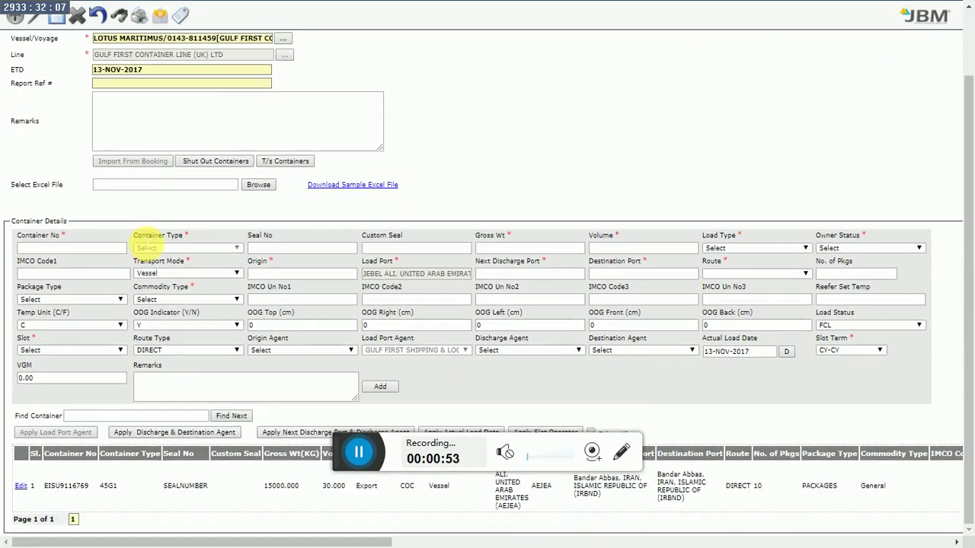
{"action": "left_click_drag", "start_coordinate": [54, 486], "coordinate": [3, 539]}
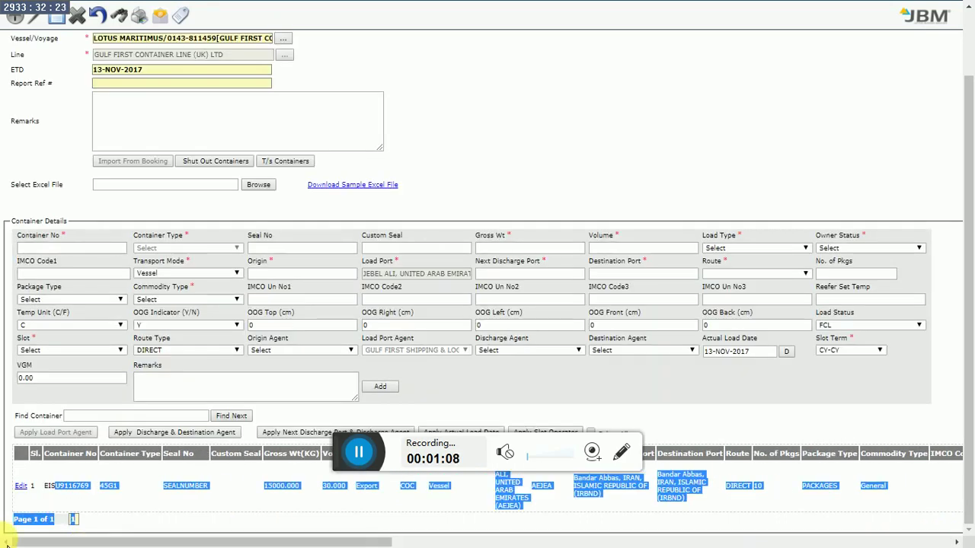
{"action": "left_click", "coordinate": [21, 485]}
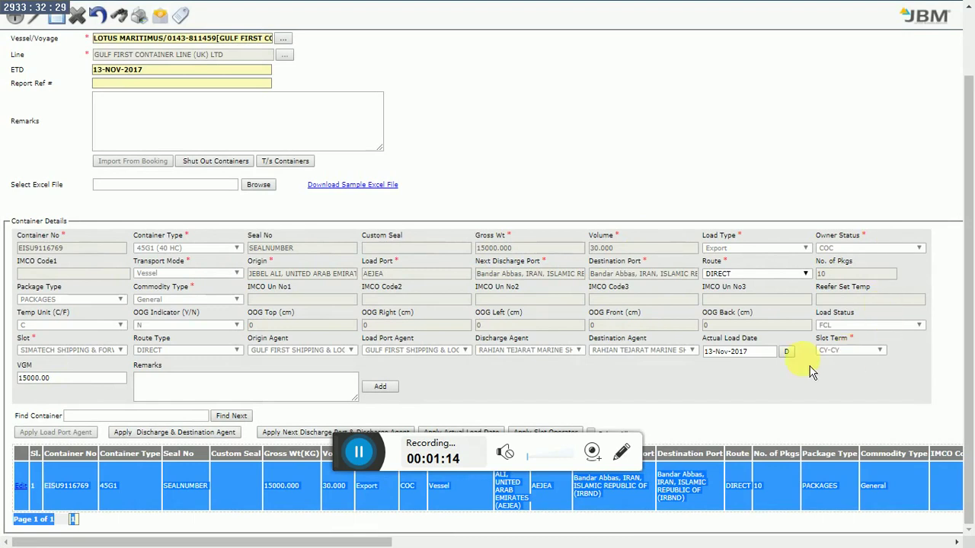
{"action": "left_click", "coordinate": [788, 354]}
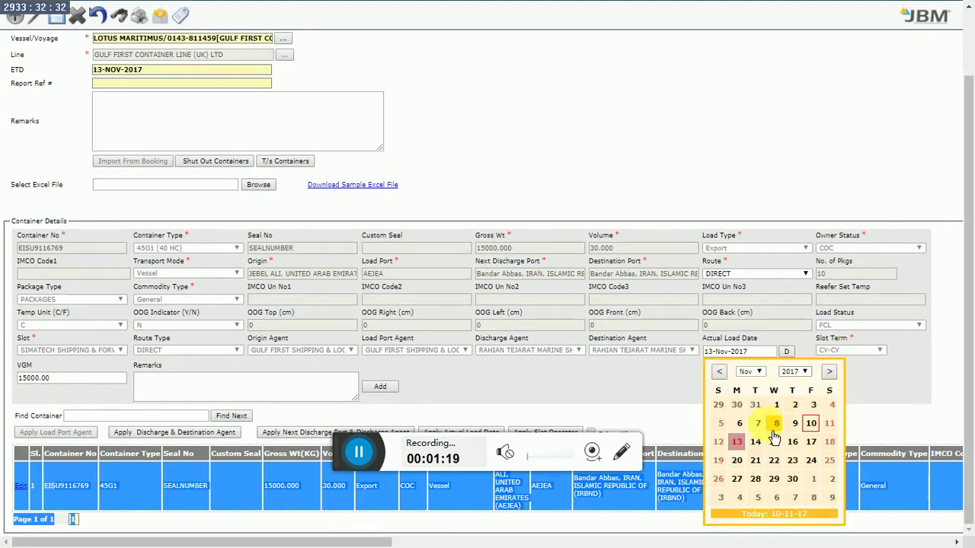
{"action": "left_click", "coordinate": [745, 447]}
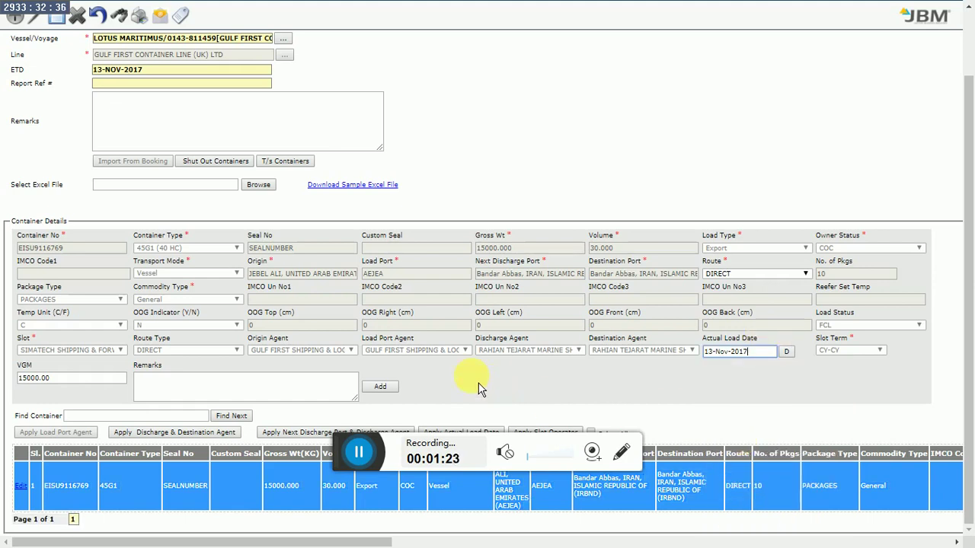
{"action": "left_click", "coordinate": [380, 387]}
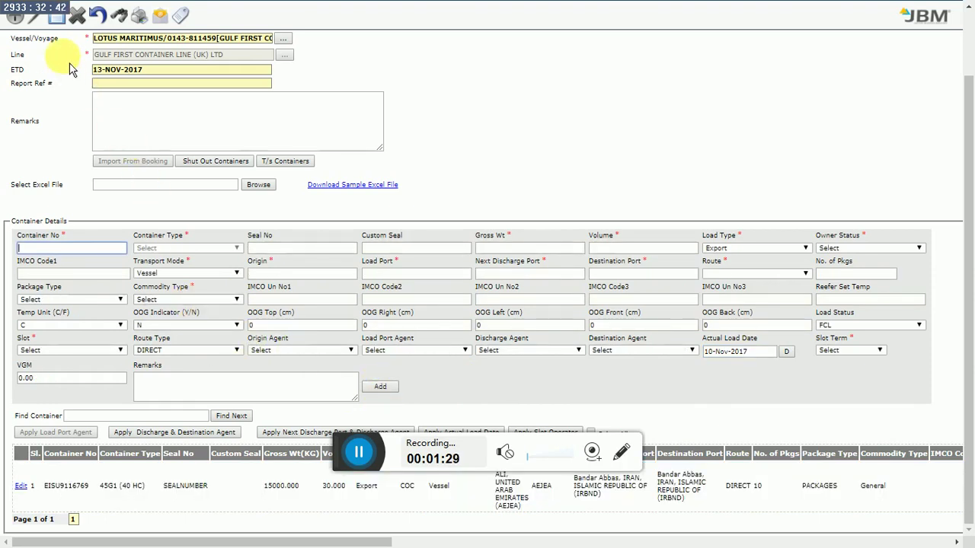
- Save the new container load list and dismiss the resulting message
{"action": "left_click", "coordinate": [55, 15]}
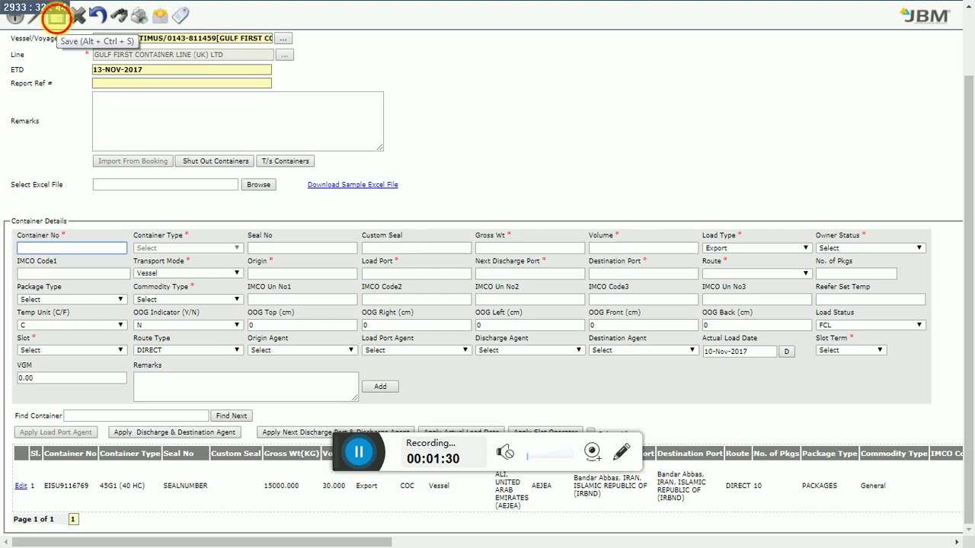
{"action": "left_click", "coordinate": [563, 72]}
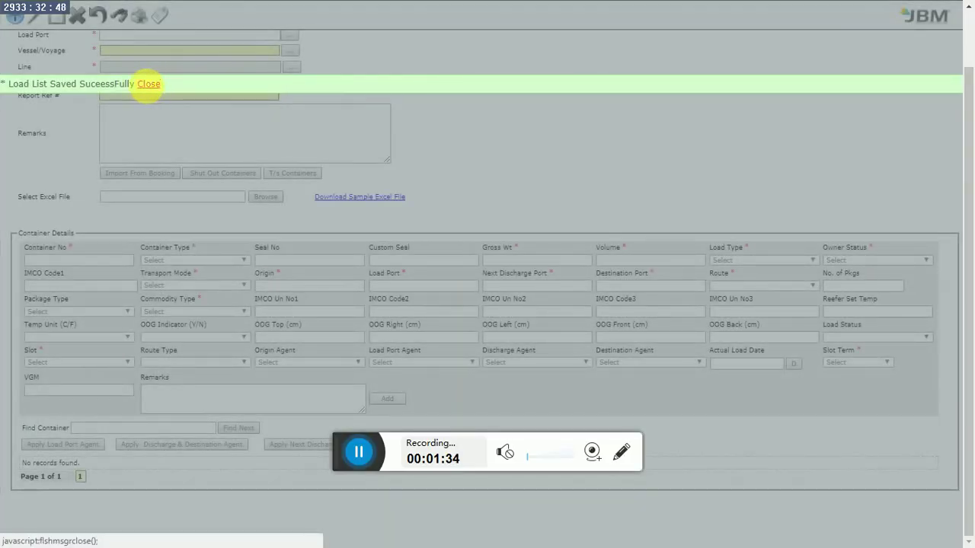
{"action": "left_click", "coordinate": [146, 83]}
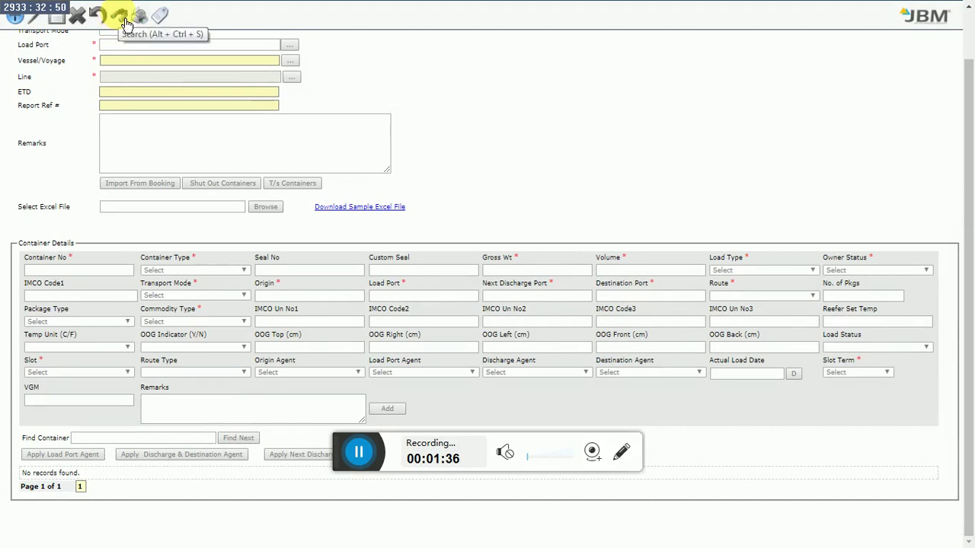
- Search the container load lists for voyage 0143 and open the LOTUS MARITIMUS record
{"action": "left_click", "coordinate": [127, 23]}
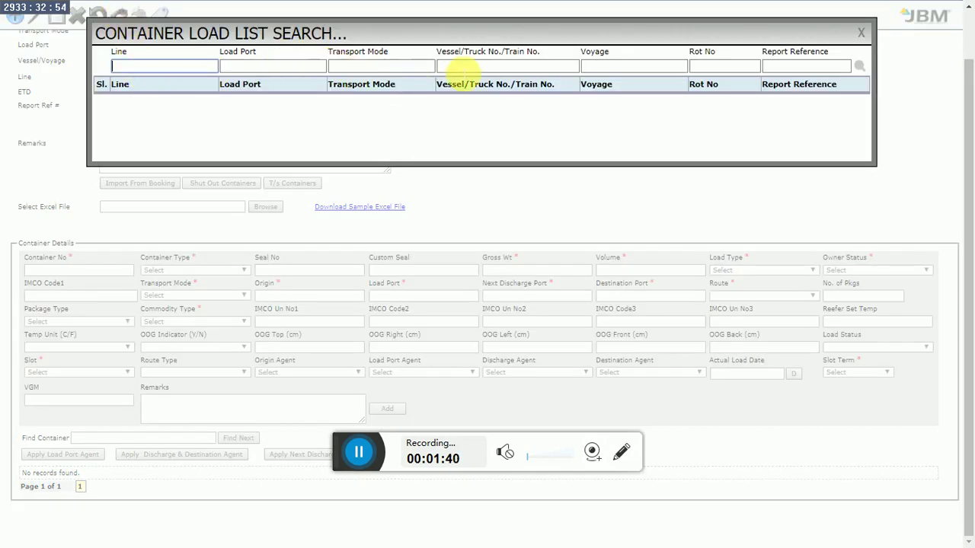
{"action": "left_click", "coordinate": [596, 67]}
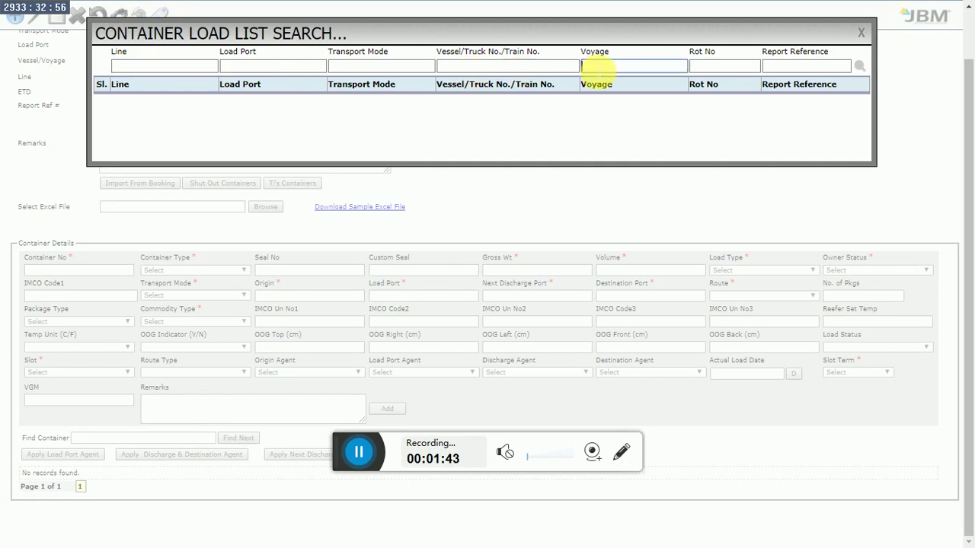
{"action": "key", "text": "Return"}
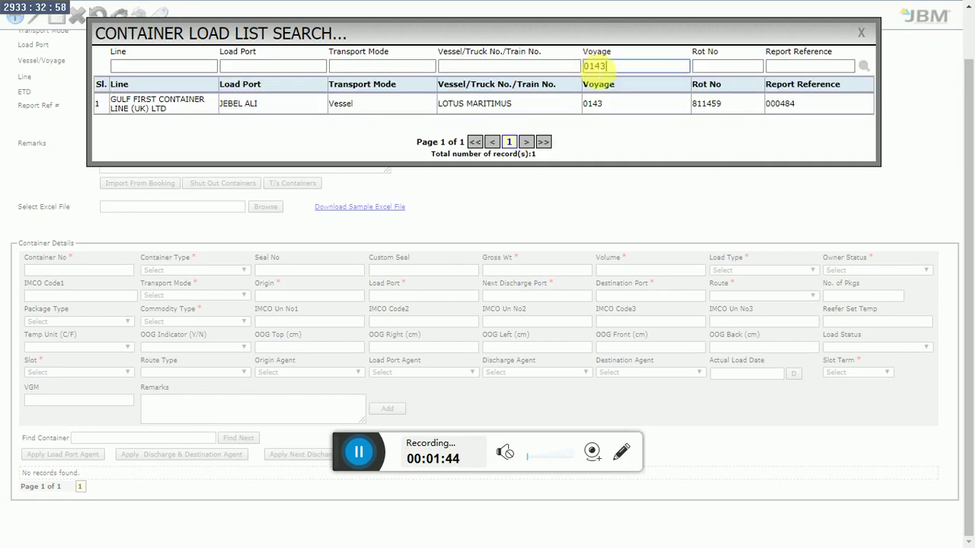
{"action": "left_click", "coordinate": [556, 99]}
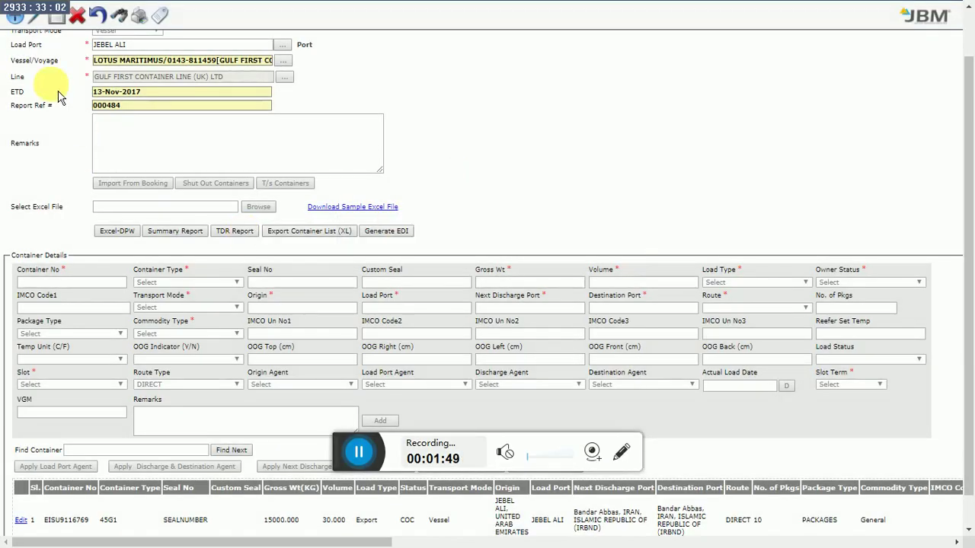
- Put the load list in edit mode, open its container row for editing, and set the seal number to ABC1234
{"action": "left_click", "coordinate": [35, 15]}
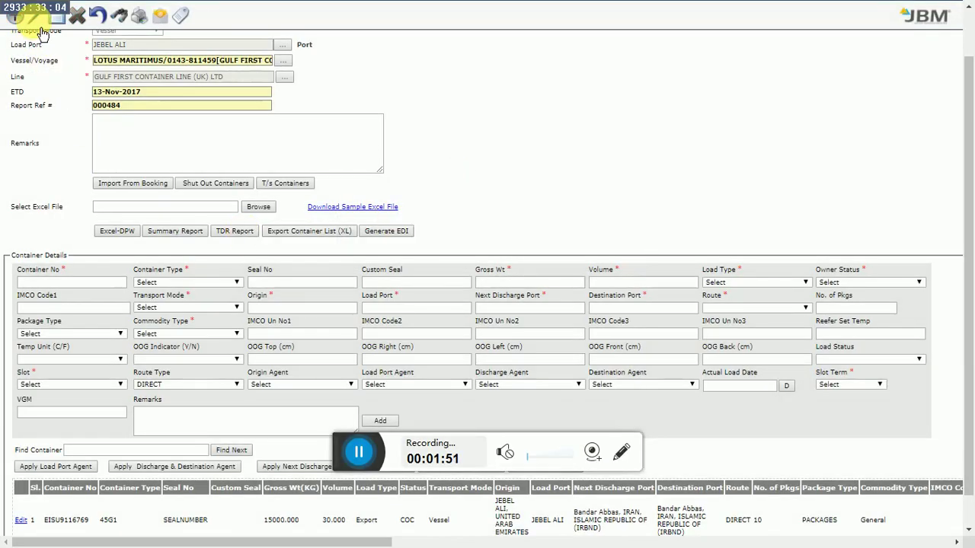
{"action": "left_click", "coordinate": [21, 520]}
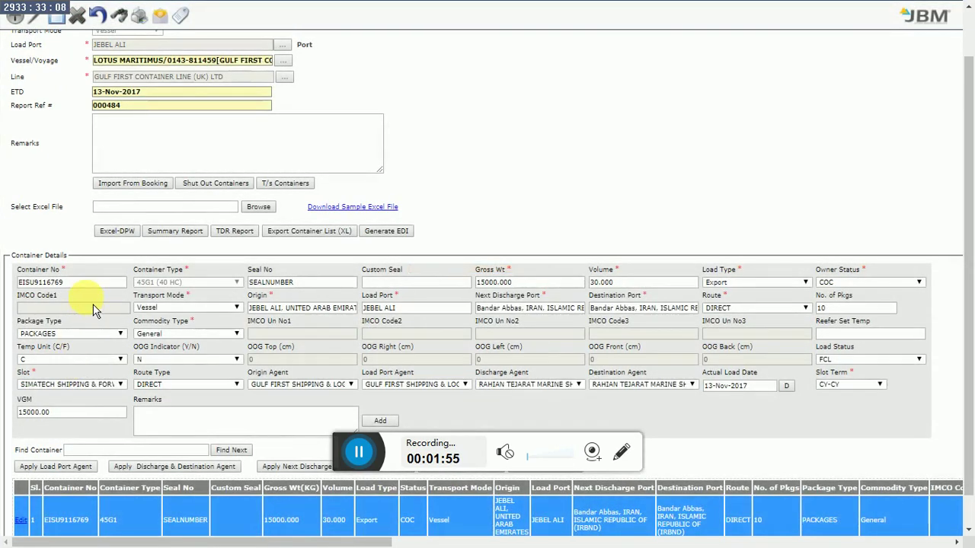
{"action": "left_click", "coordinate": [85, 285]}
{"action": "key", "text": "Tab"}
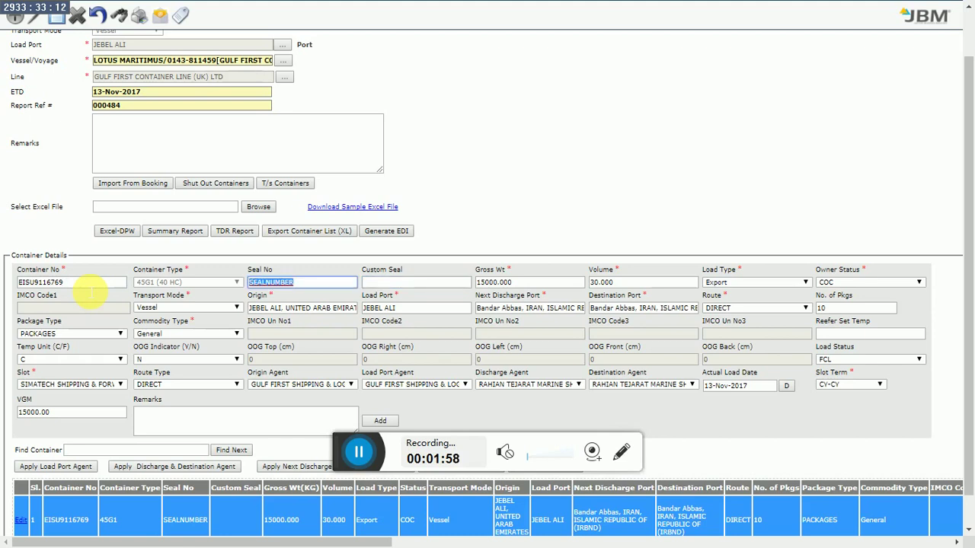
{"action": "type", "text": "abc"}
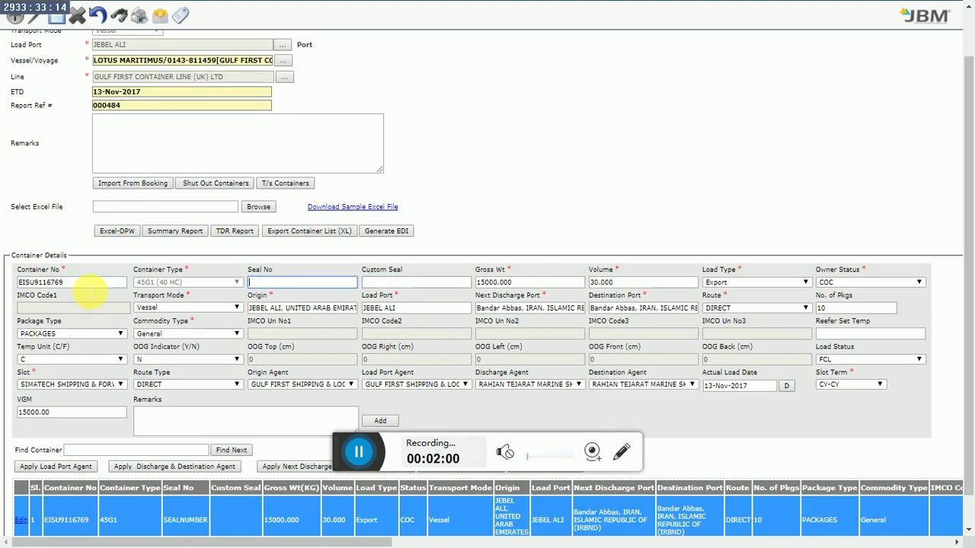
{"action": "key", "text": "Caps_Lock"}
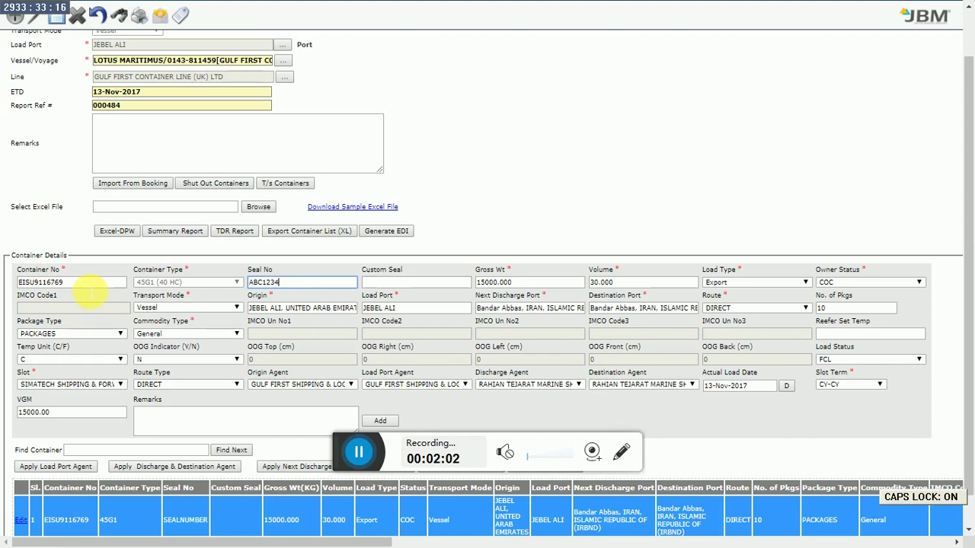
- Go through the container's remaining detail fields in order, from custom seal to actual load date, and check their entries
{"action": "key", "text": "Tab"}
{"action": "key", "text": "Tab"}
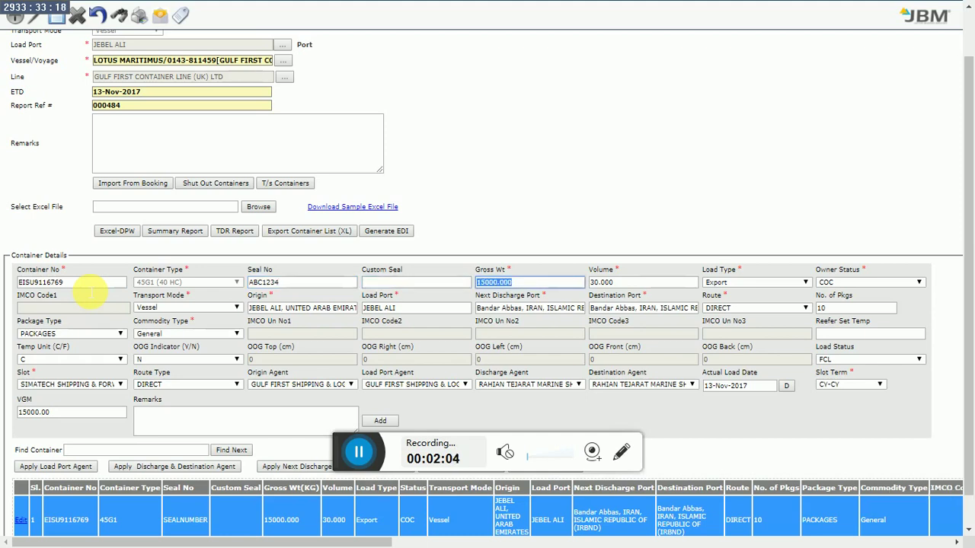
{"action": "key", "text": "Tab"}
{"action": "key", "text": "Tab"}
{"action": "key", "text": "Tab"}
{"action": "key", "text": "Tab"}
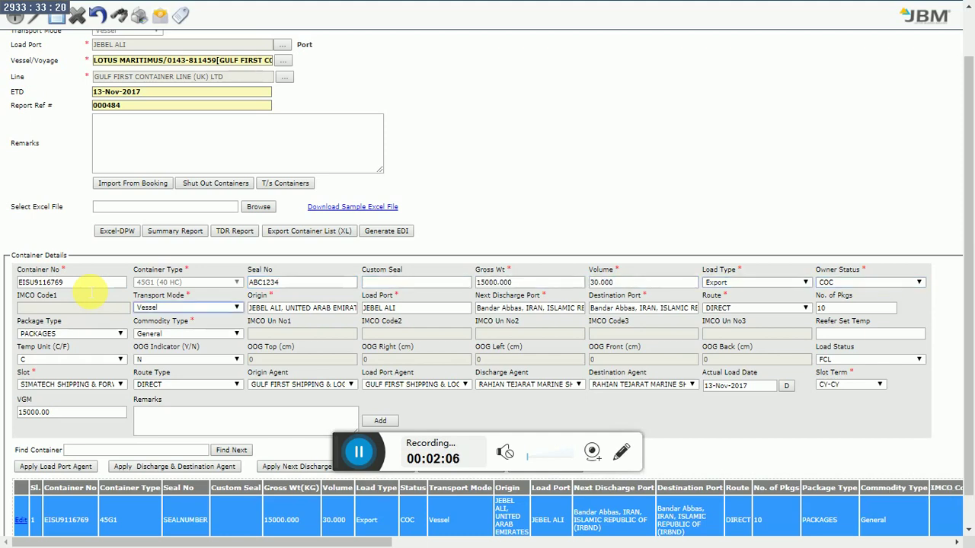
{"action": "key", "text": "Tab"}
{"action": "key", "text": "Tab"}
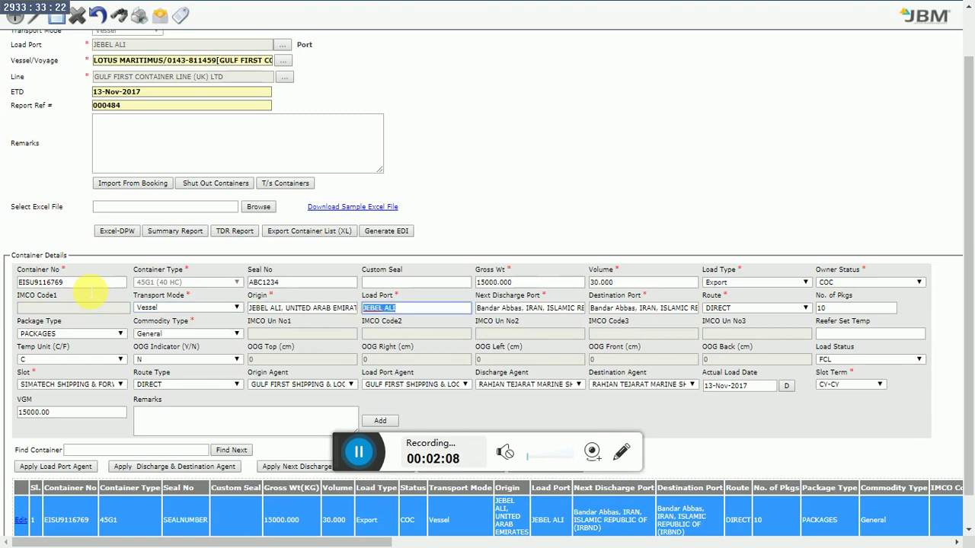
{"action": "key", "text": "Tab"}
{"action": "key", "text": "Tab"}
{"action": "key", "text": "Tab"}
{"action": "key", "text": "Tab"}
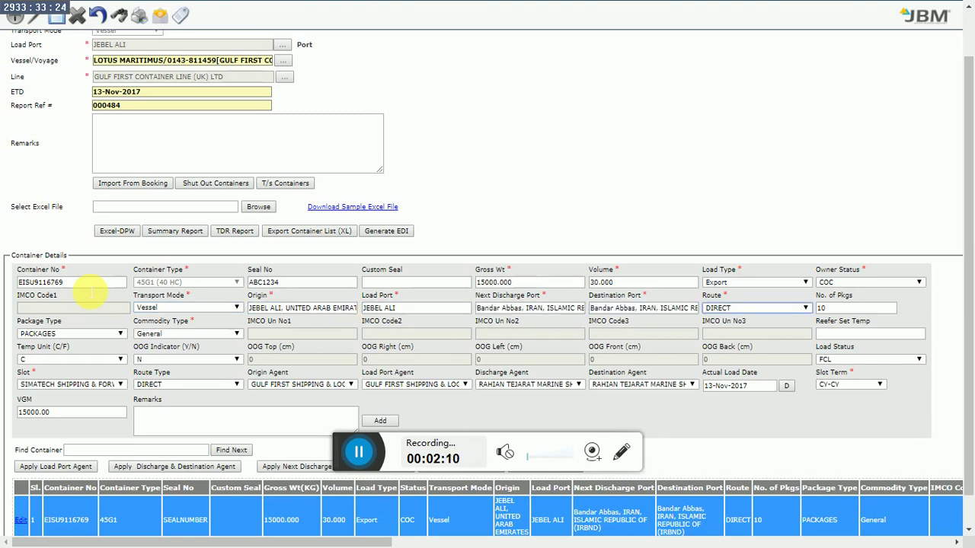
{"action": "key", "text": "Tab"}
{"action": "key", "text": "Tab"}
{"action": "key", "text": "Tab"}
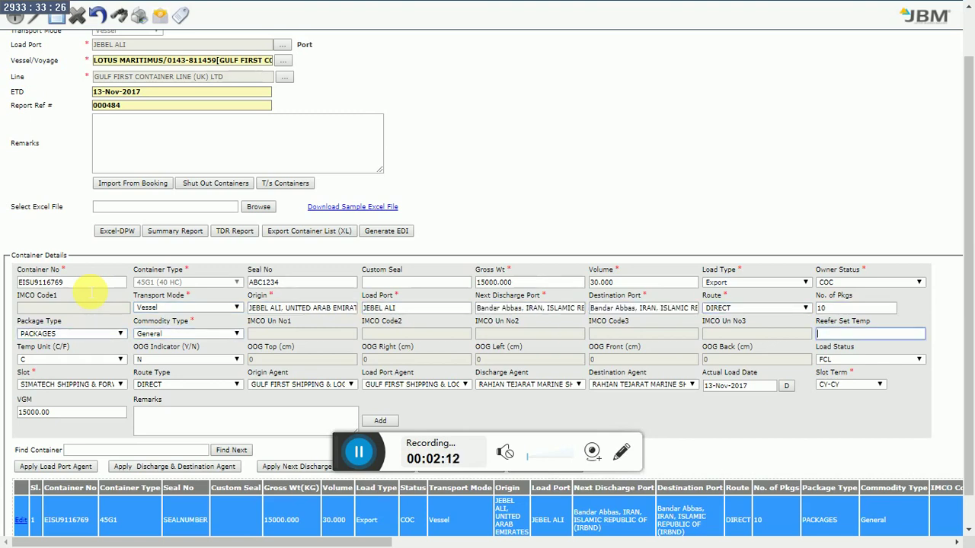
{"action": "key", "text": "Tab"}
{"action": "key", "text": "Tab"}
{"action": "key", "text": "Tab"}
{"action": "key", "text": "Tab"}
{"action": "key", "text": "Tab"}
{"action": "key", "text": "Tab"}
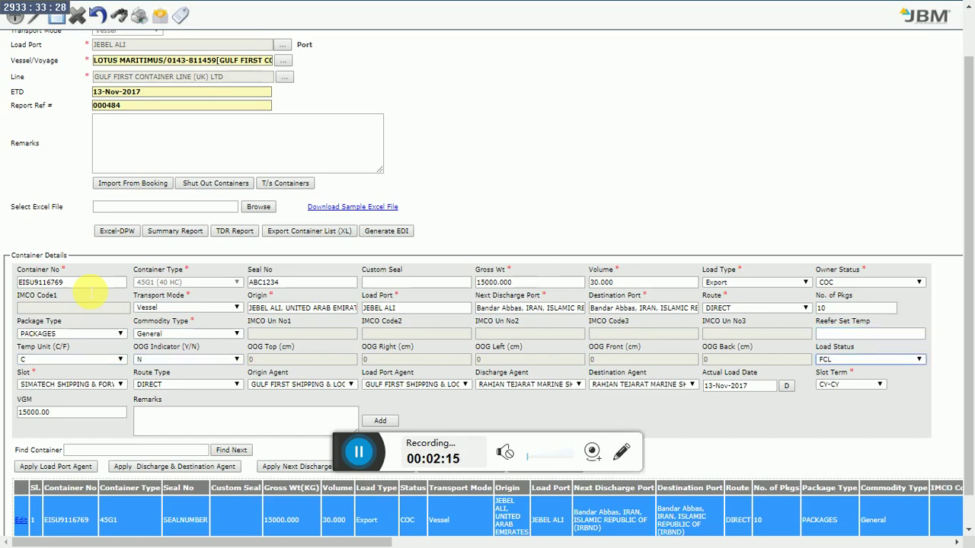
{"action": "key", "text": "Tab"}
{"action": "key", "text": "Tab"}
{"action": "key", "text": "Tab"}
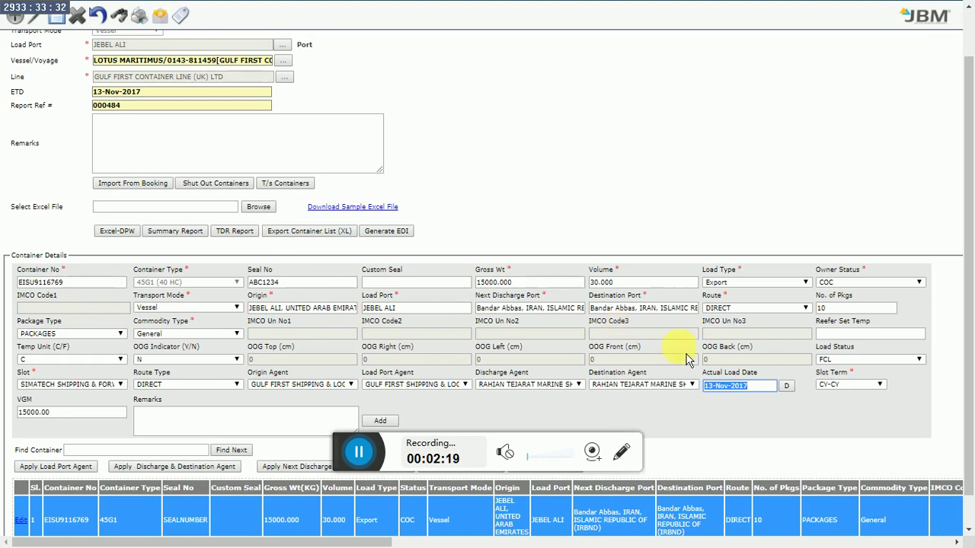
- Pick 13-Nov-2017 as the container's actual load date and apply the edited details to its row in the container list
{"action": "left_click", "coordinate": [785, 388]}
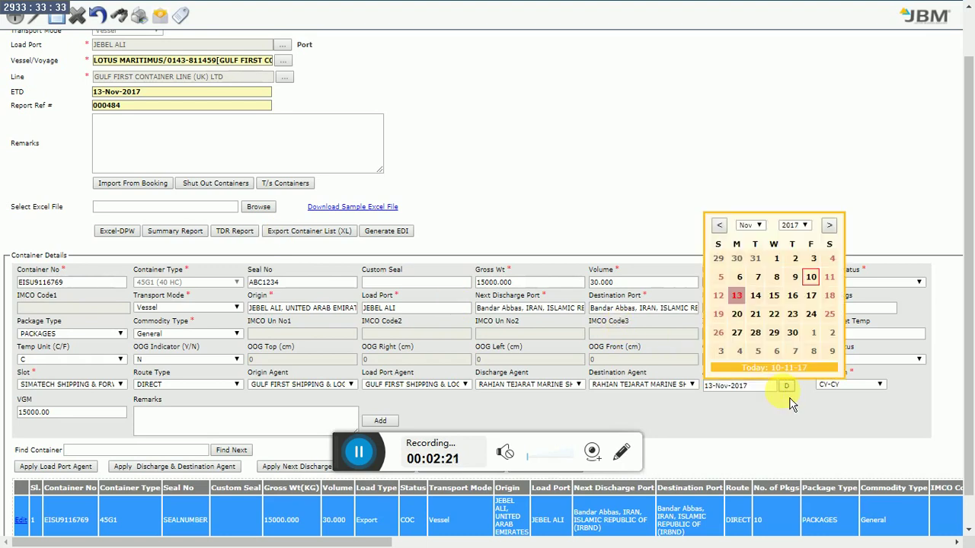
{"action": "left_click", "coordinate": [736, 295]}
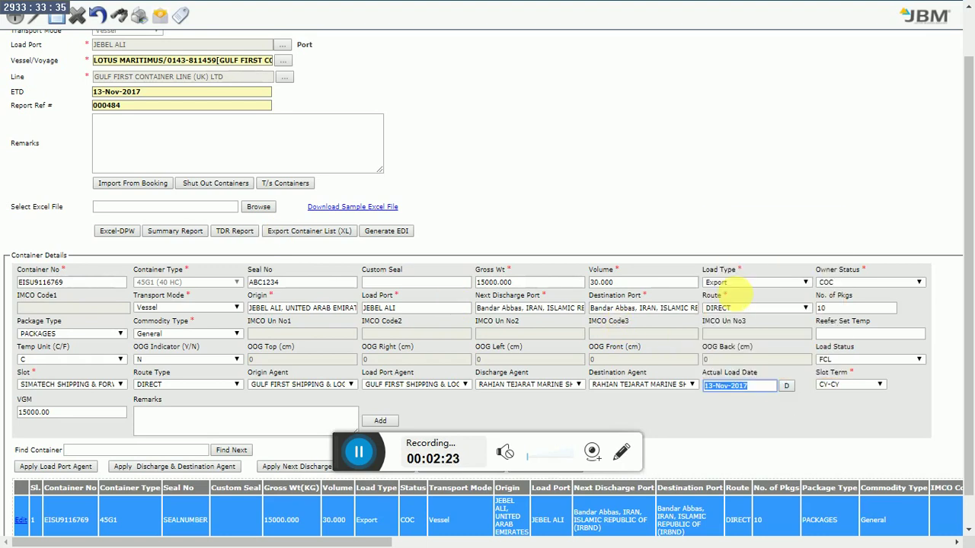
{"action": "left_click", "coordinate": [386, 427]}
{"action": "scroll", "coordinate": [387, 426], "scroll_direction": "down", "scroll_amount": 1}
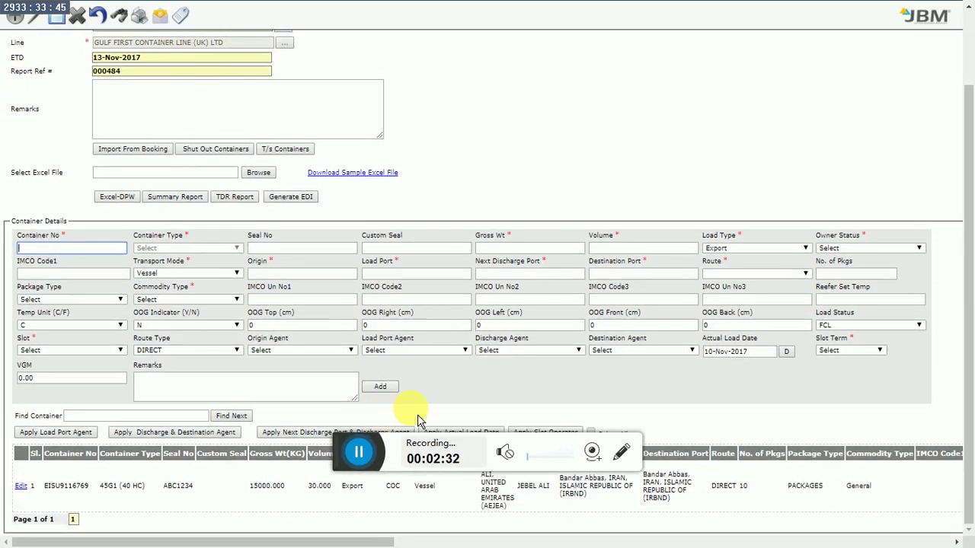
{"action": "double_click", "coordinate": [181, 486]}
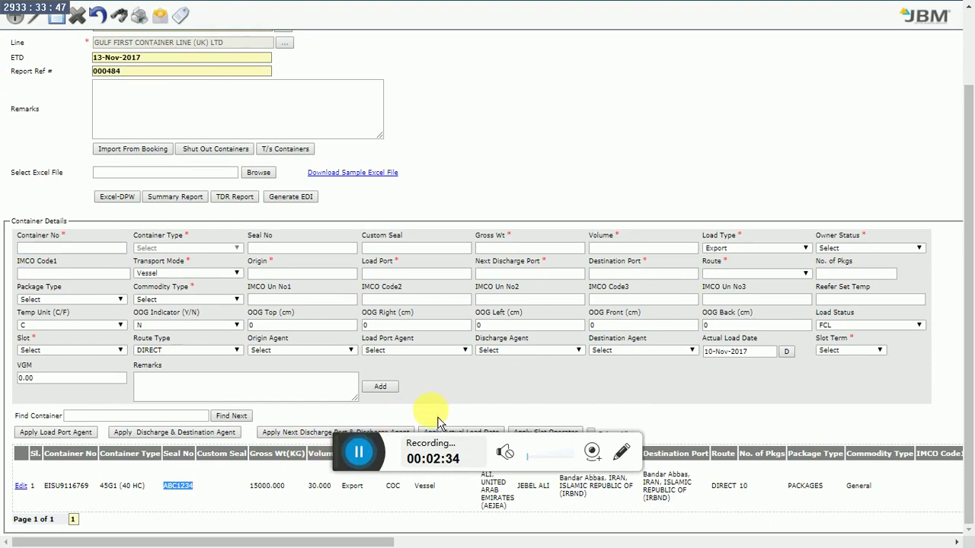
{"action": "left_click", "coordinate": [351, 452]}
{"action": "left_click", "coordinate": [323, 453]}
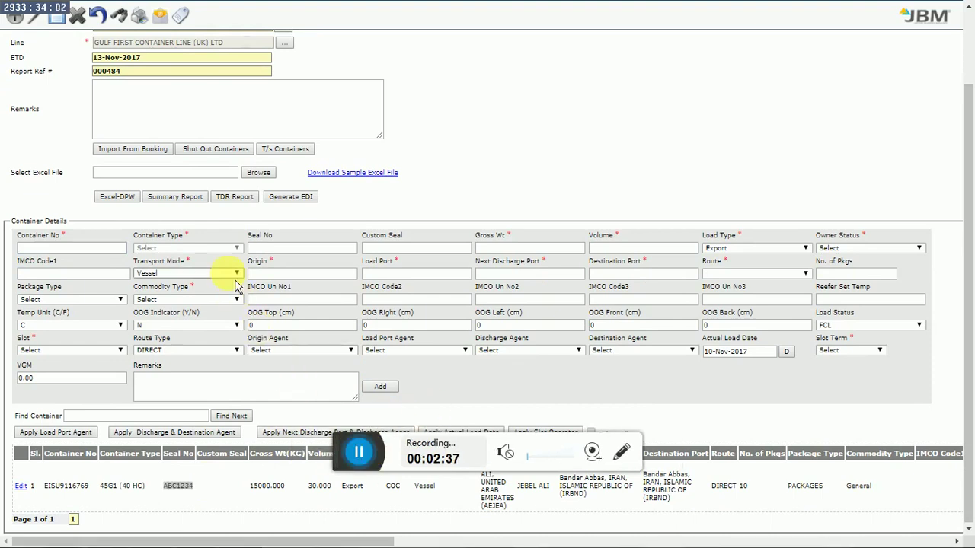
- Save the edited container load list and dismiss the resulting message
{"action": "left_click", "coordinate": [55, 23]}
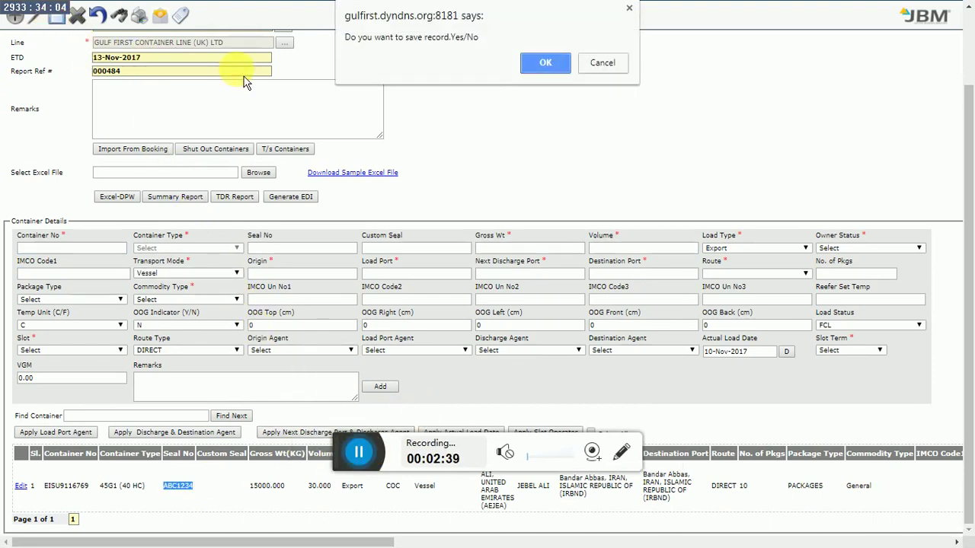
{"action": "left_click", "coordinate": [553, 70]}
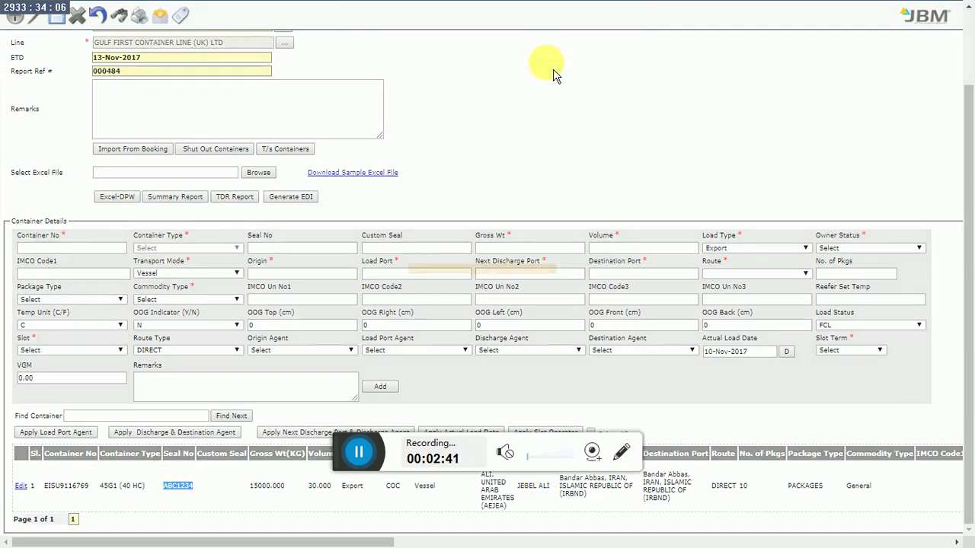
{"action": "left_click", "coordinate": [148, 84]}
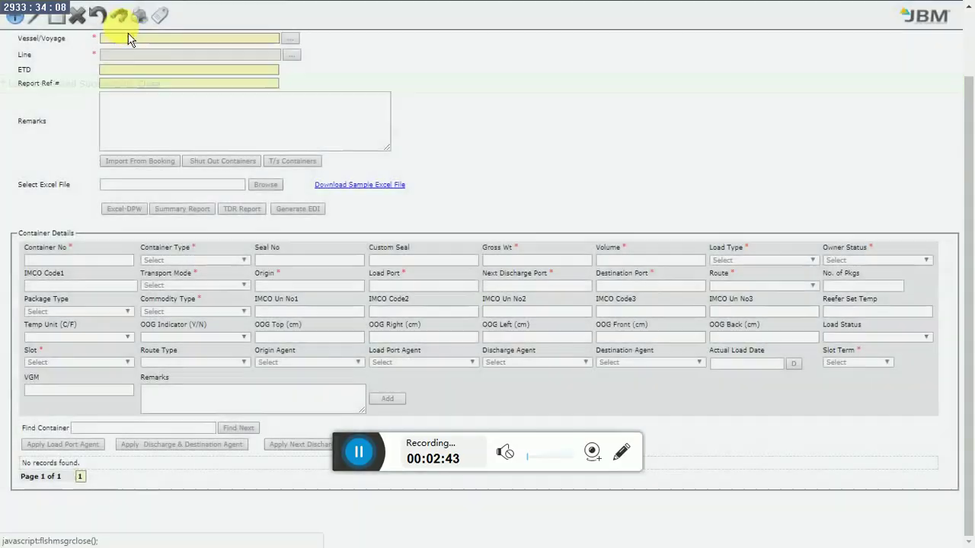
- Search the container load lists by voyage 0143 and reopen the LOTUS MARITIMUS record to check its container row
{"action": "left_click", "coordinate": [182, 44]}
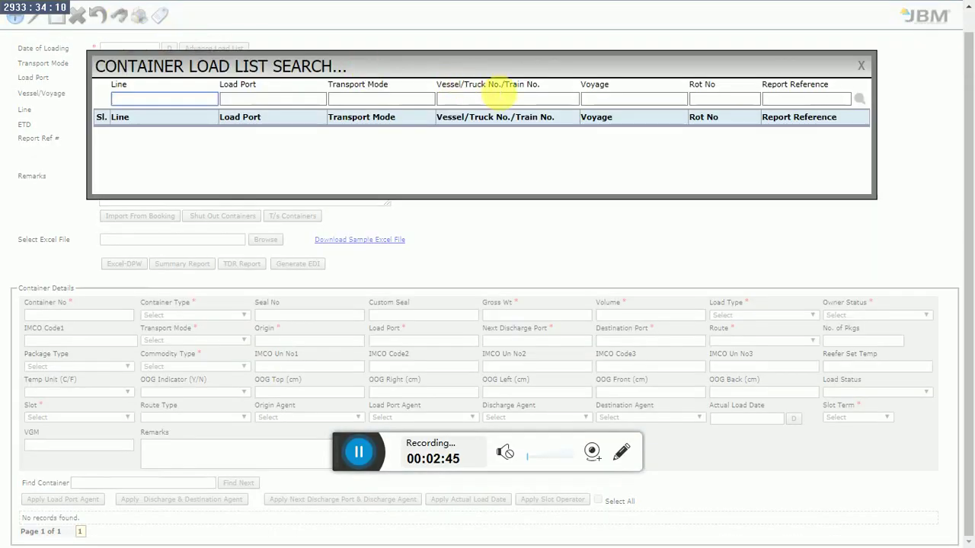
{"action": "left_click", "coordinate": [596, 100]}
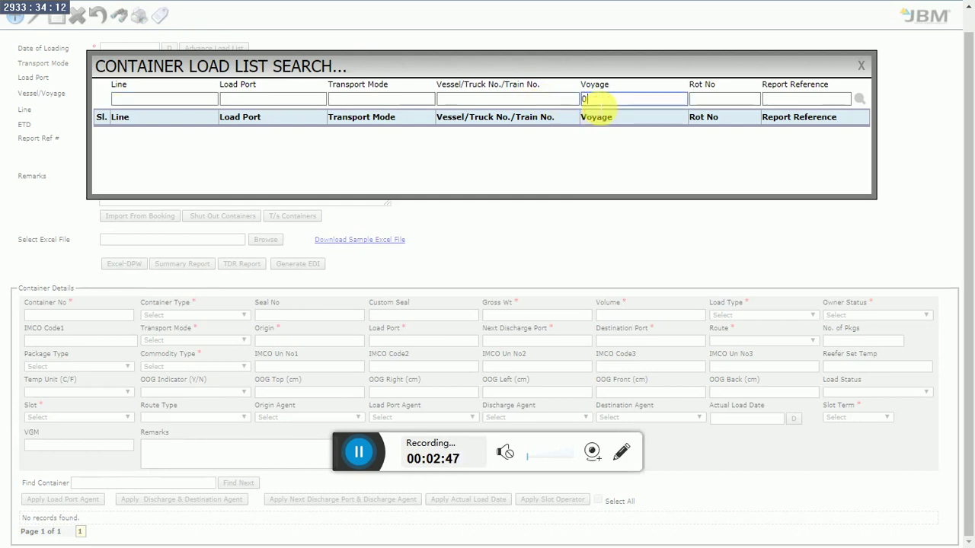
{"action": "key", "text": "Return"}
{"action": "double_click", "coordinate": [587, 131]}
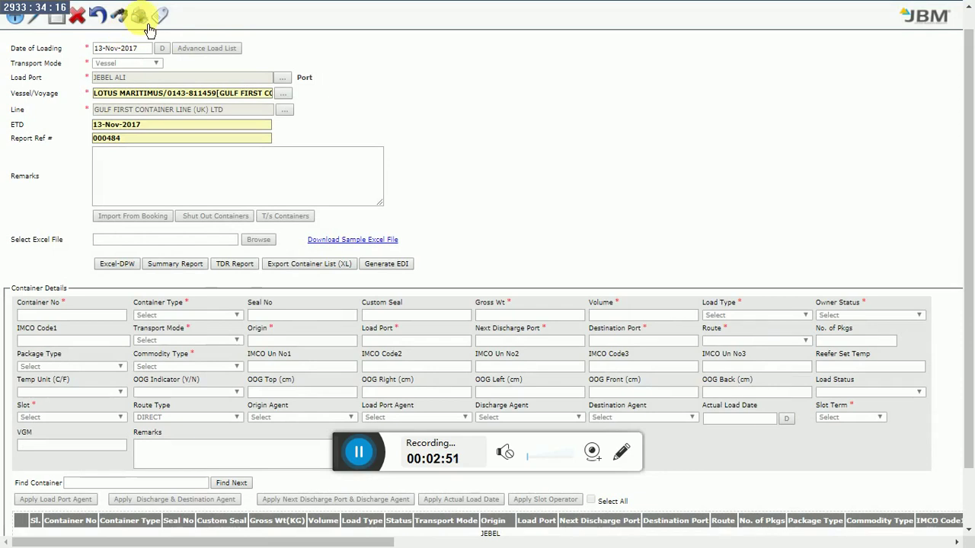
{"action": "scroll", "coordinate": [124, 199], "scroll_direction": "down", "scroll_amount": 2}
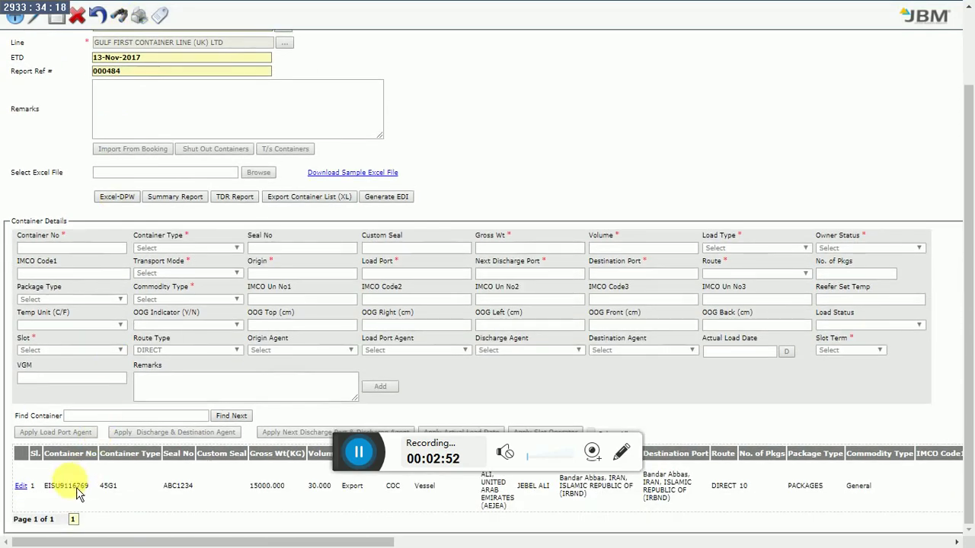
- Generate the printable Container Load List report and examine its title and container details row
{"action": "left_click", "coordinate": [145, 25]}
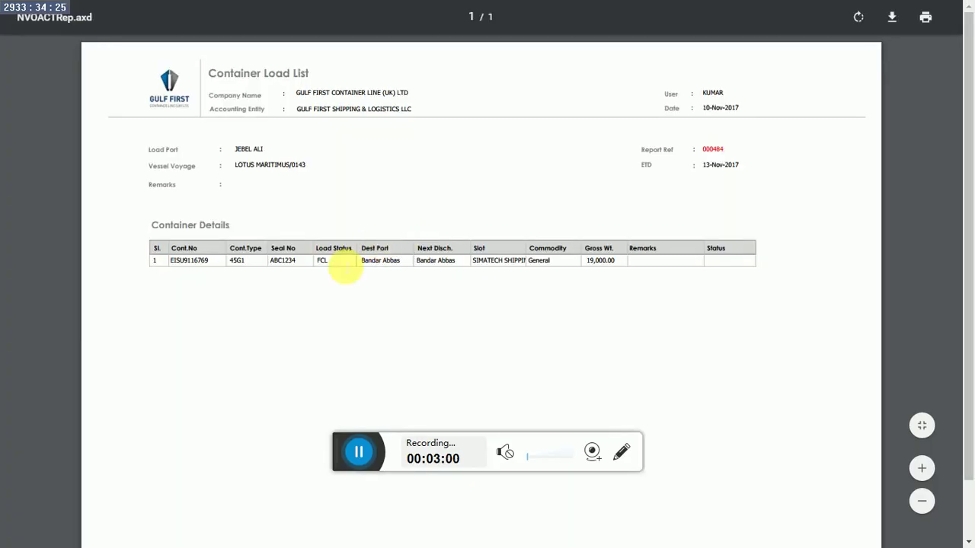
{"action": "left_click_drag", "start_coordinate": [217, 73], "coordinate": [309, 70]}
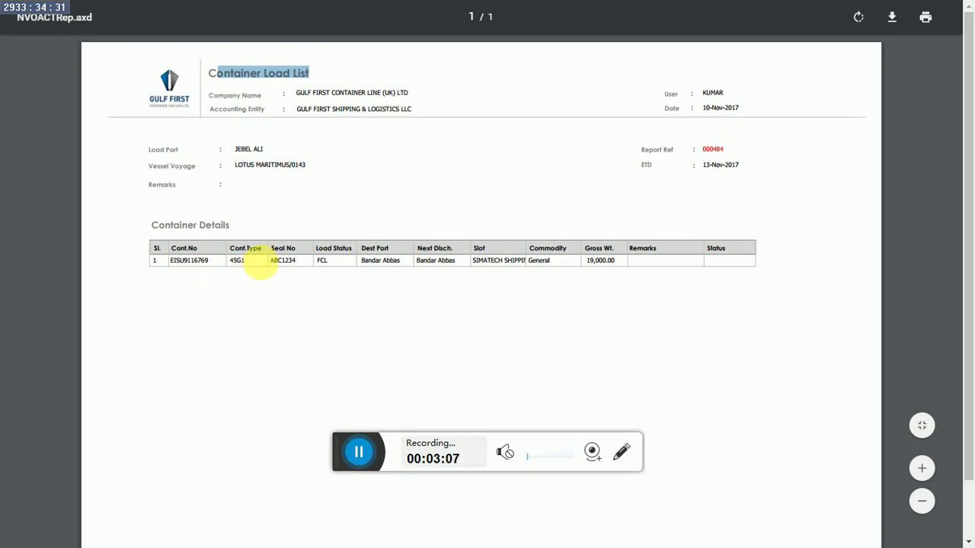
{"action": "left_click_drag", "start_coordinate": [171, 261], "coordinate": [617, 270]}
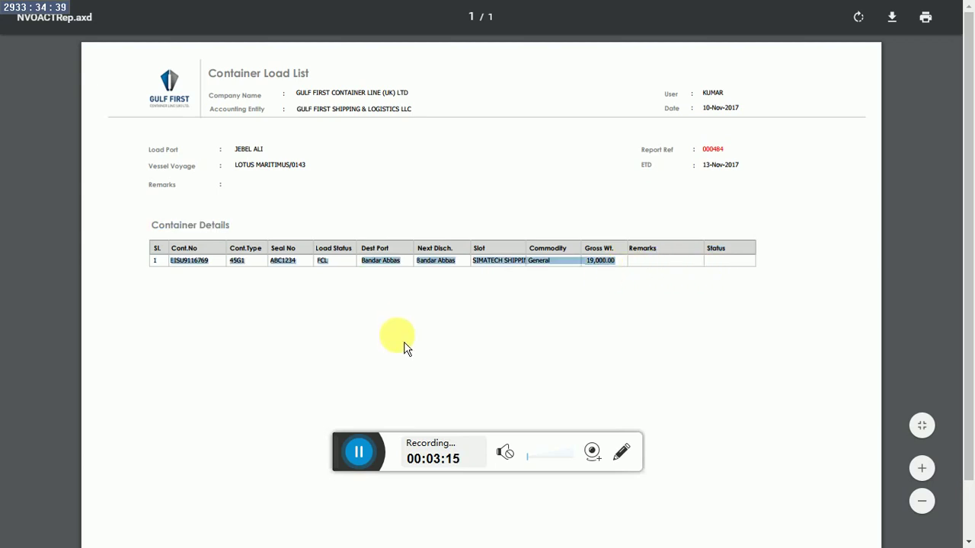
- Switch to the Export checklist in Notepad and append ", Done" to item 4, load list creation
{"action": "left_click", "coordinate": [358, 454]}
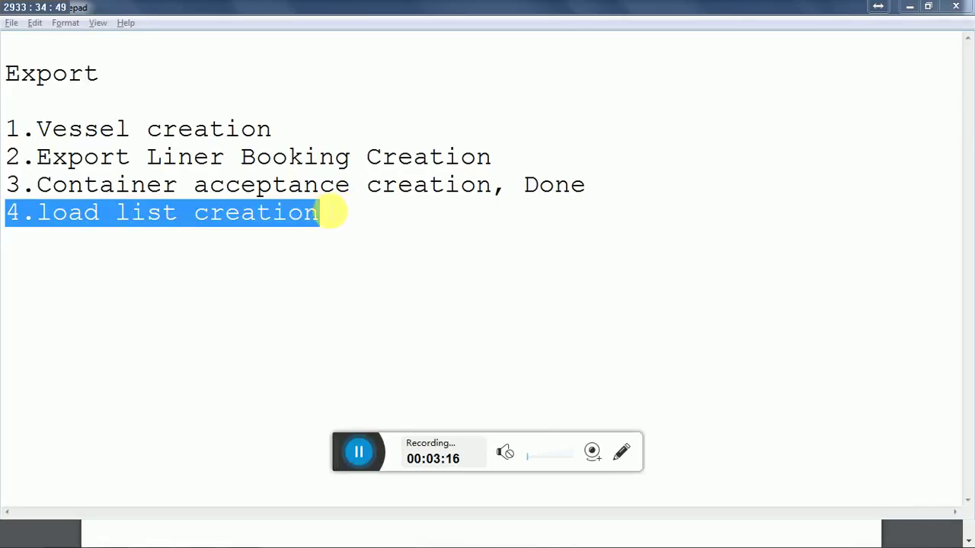
{"action": "left_click", "coordinate": [326, 213]}
{"action": "type", "text": ", dO"}
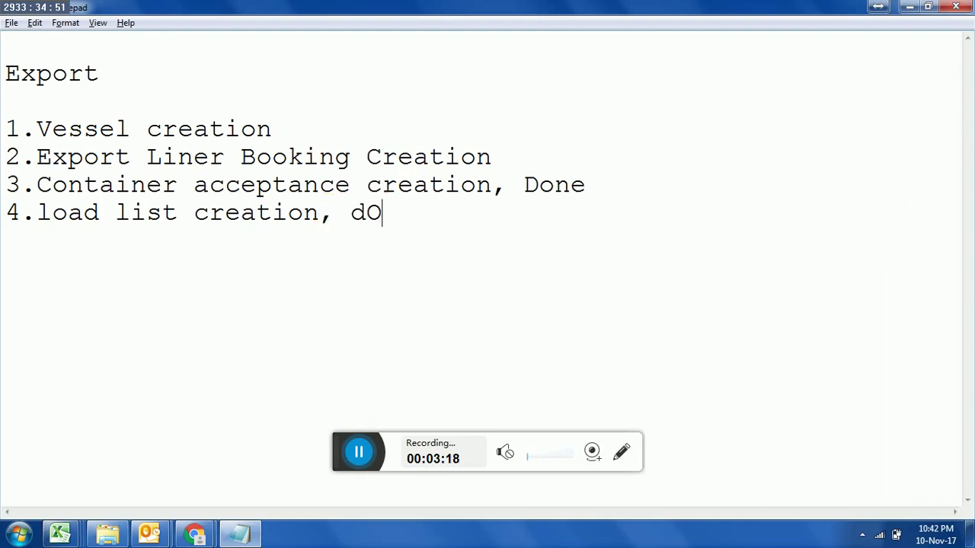
{"action": "type", "text": "NE"}
{"action": "key", "text": "ctrl+shift+Left"}
{"action": "key", "text": "Caps_Lock"}
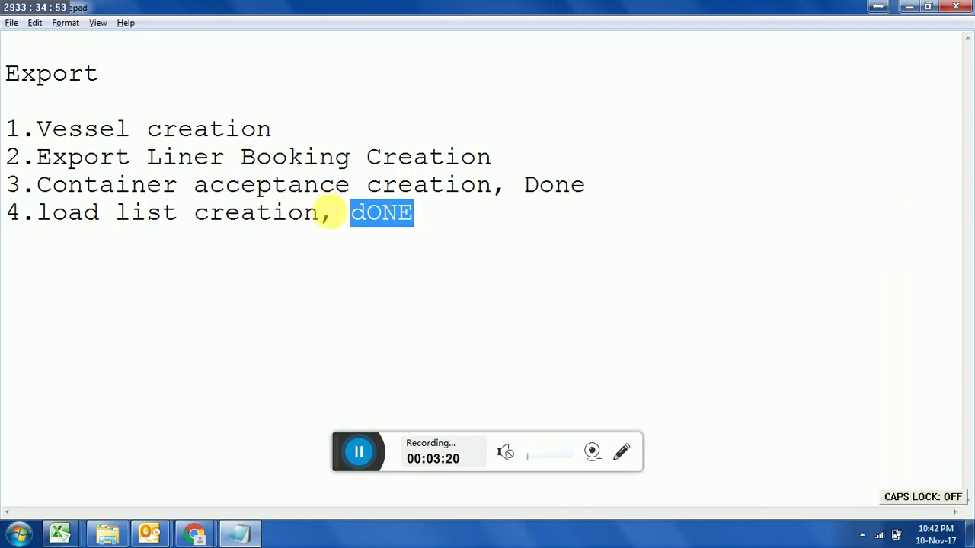
{"action": "type", "text": "Done"}
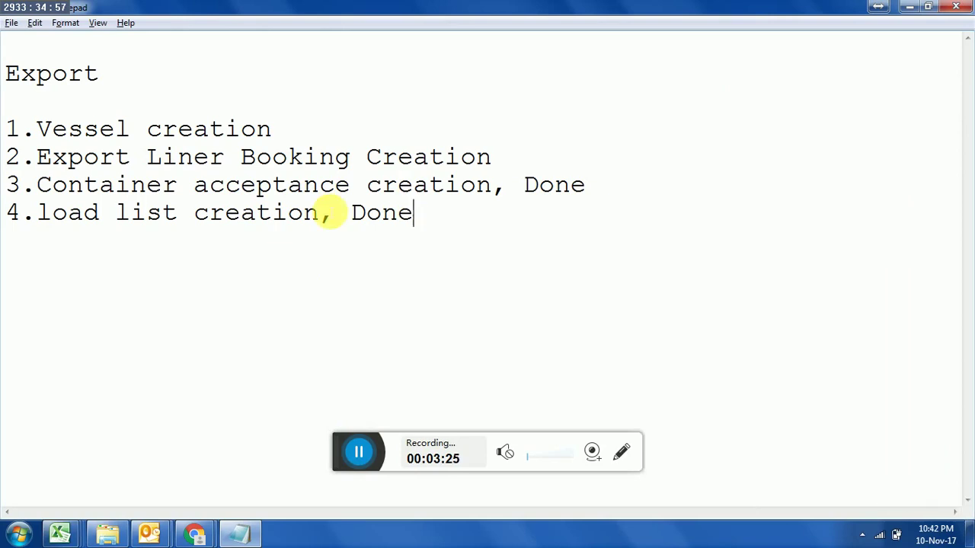
- Add "5.BL draft creation" as a new line below the load list item
{"action": "key", "text": "Return"}
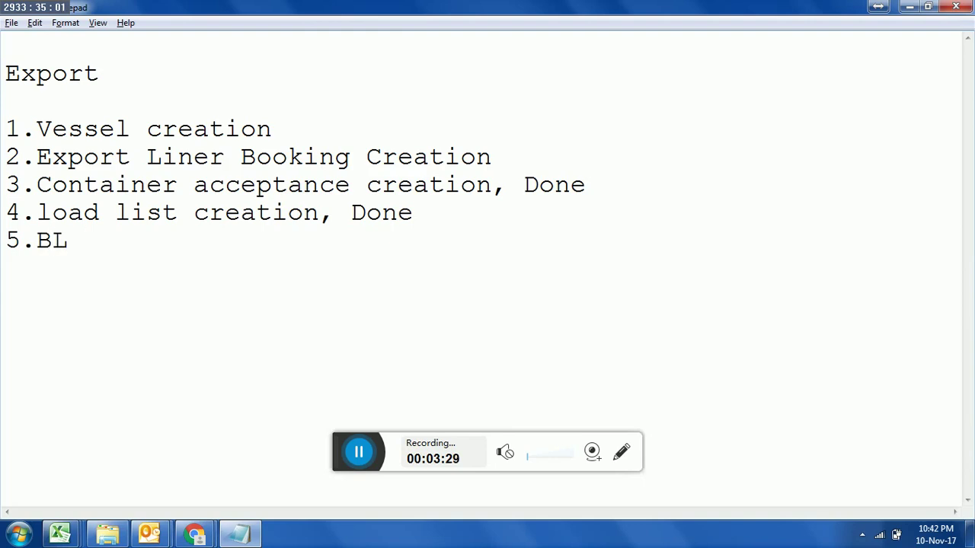
{"action": "type", "text": "5.BL draf"}
{"action": "type", "text": "creation"}
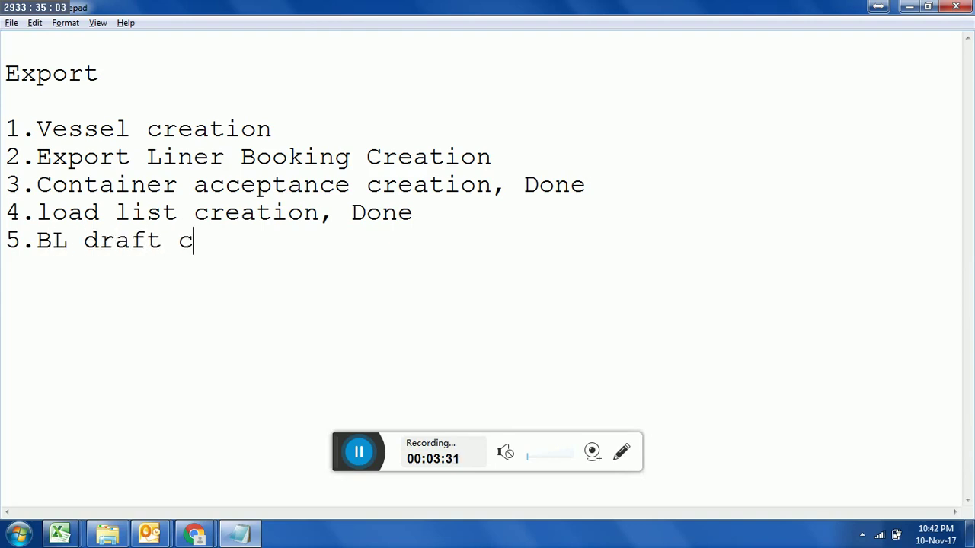